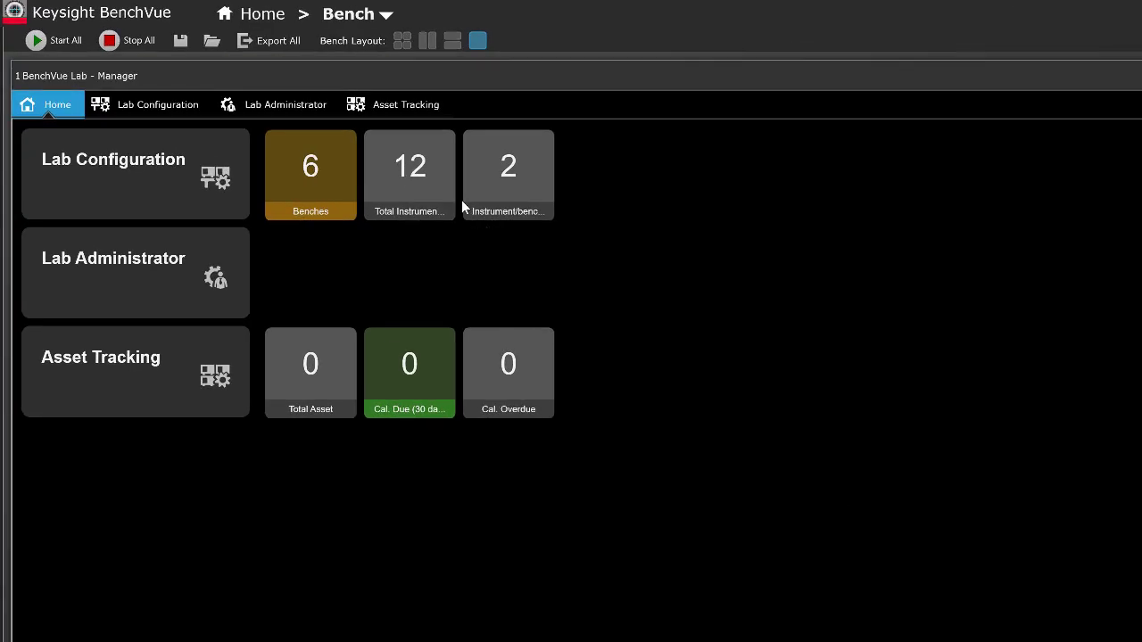
# Poll bench instrument status from Lab Administrator: function generator green, multimeter red
pyautogui.click(306, 107)
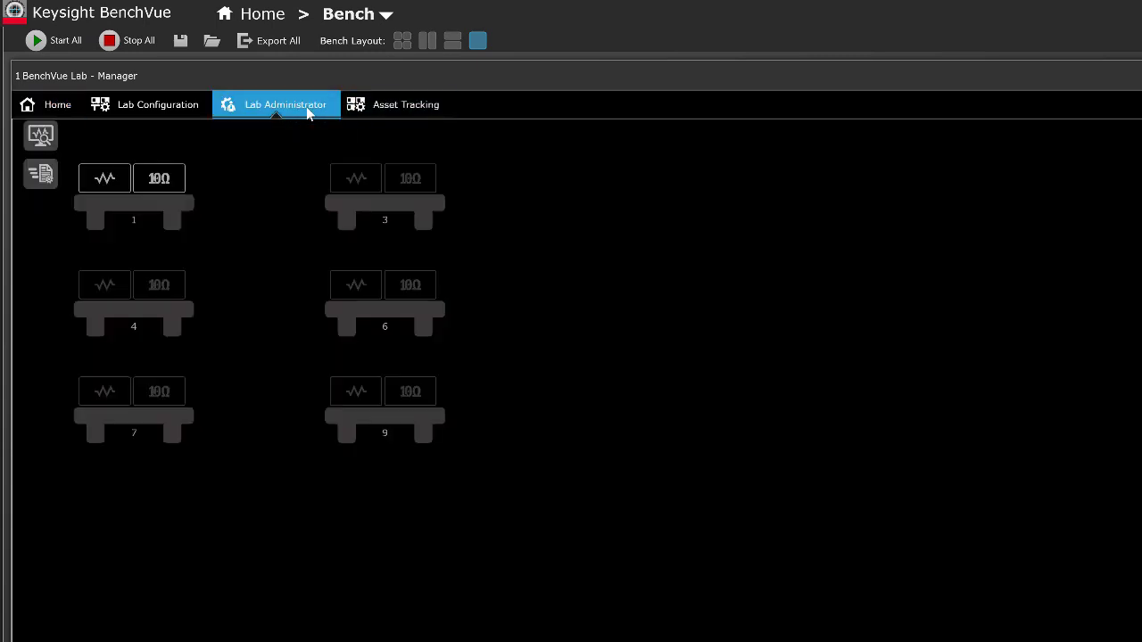
pyautogui.click(45, 138)
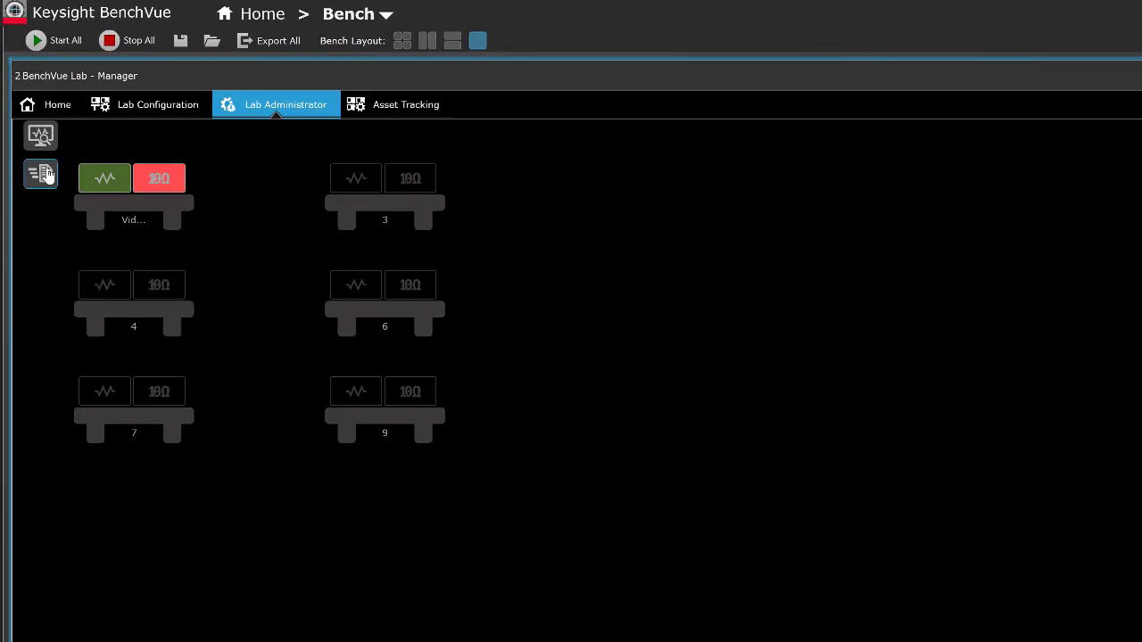
# Load Function Gen Demo State.state for the function generator and send it to ALL instruments
pyautogui.click(45, 174)
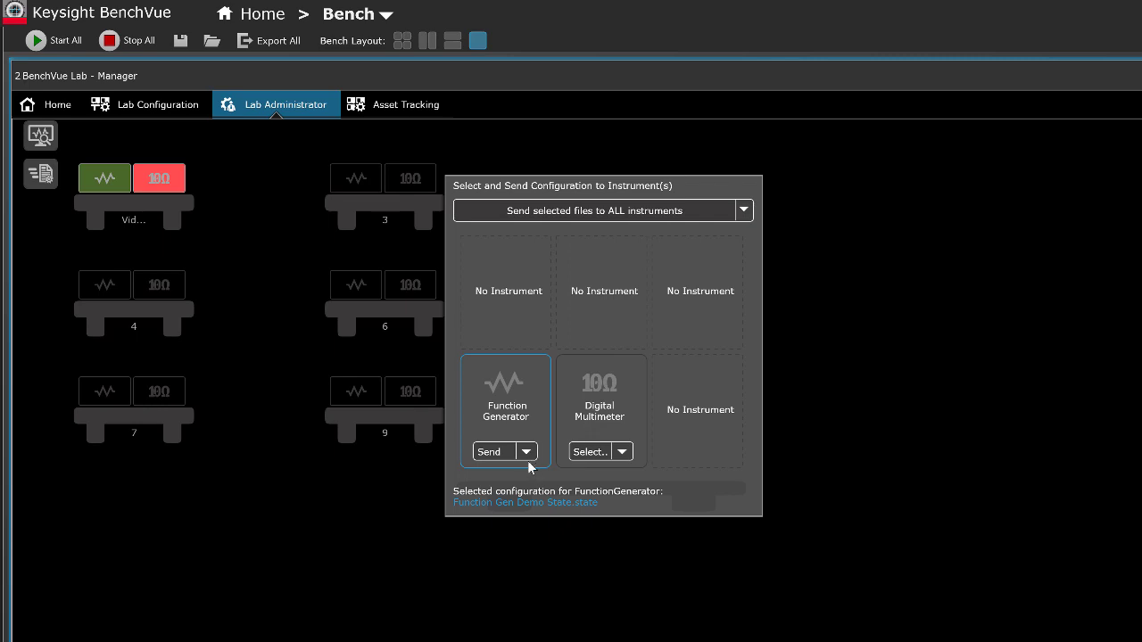
pyautogui.click(528, 454)
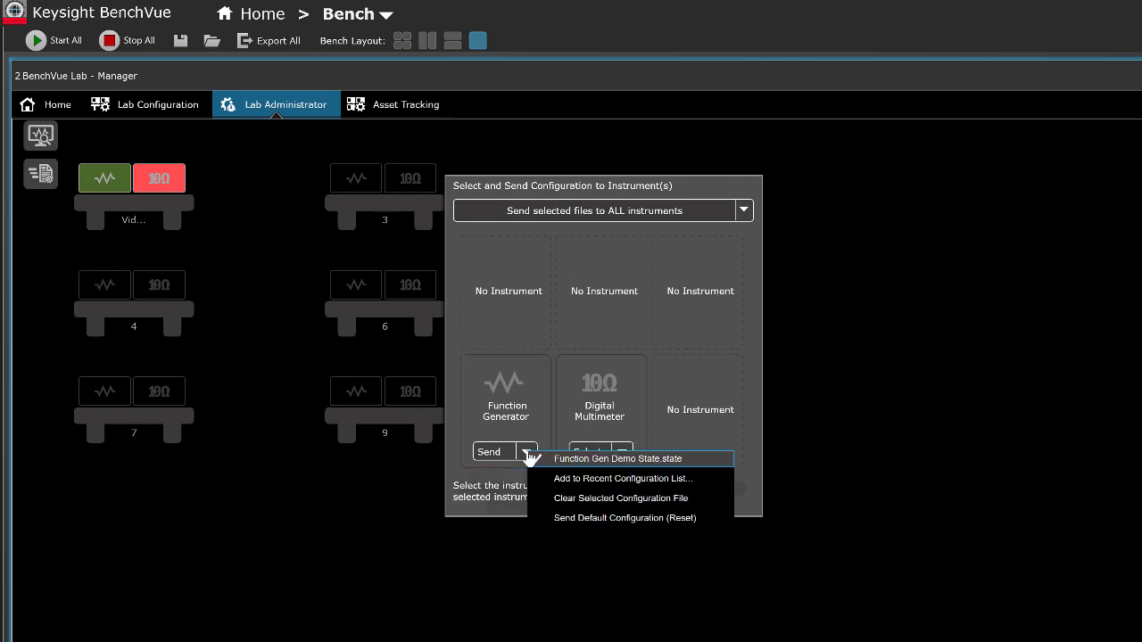
pyautogui.click(598, 479)
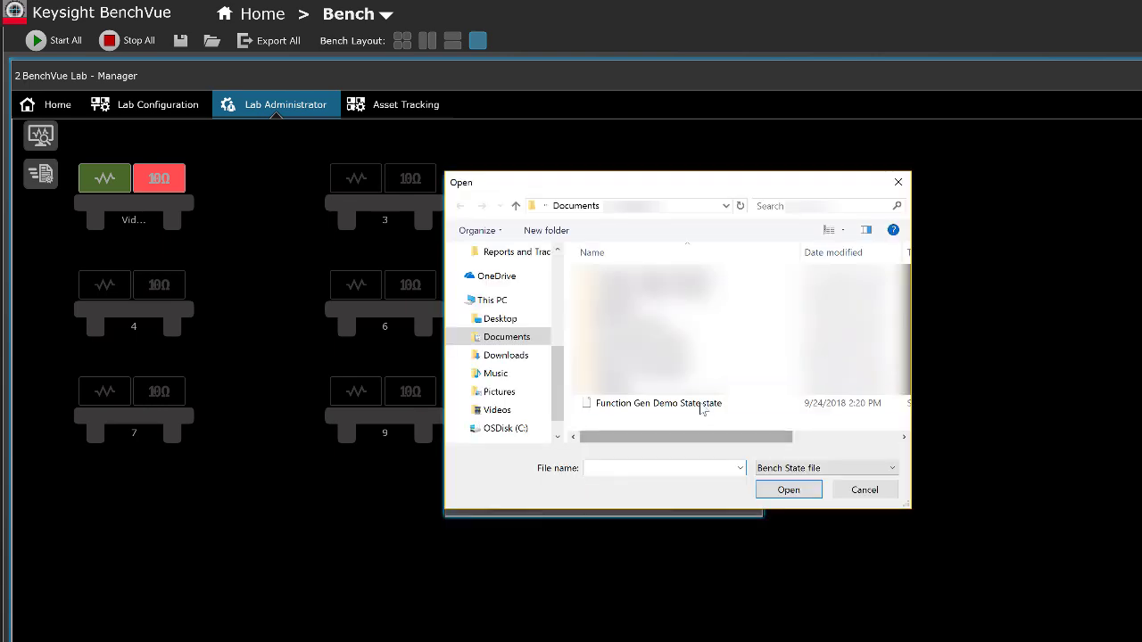
pyautogui.click(703, 406)
pyautogui.click(787, 492)
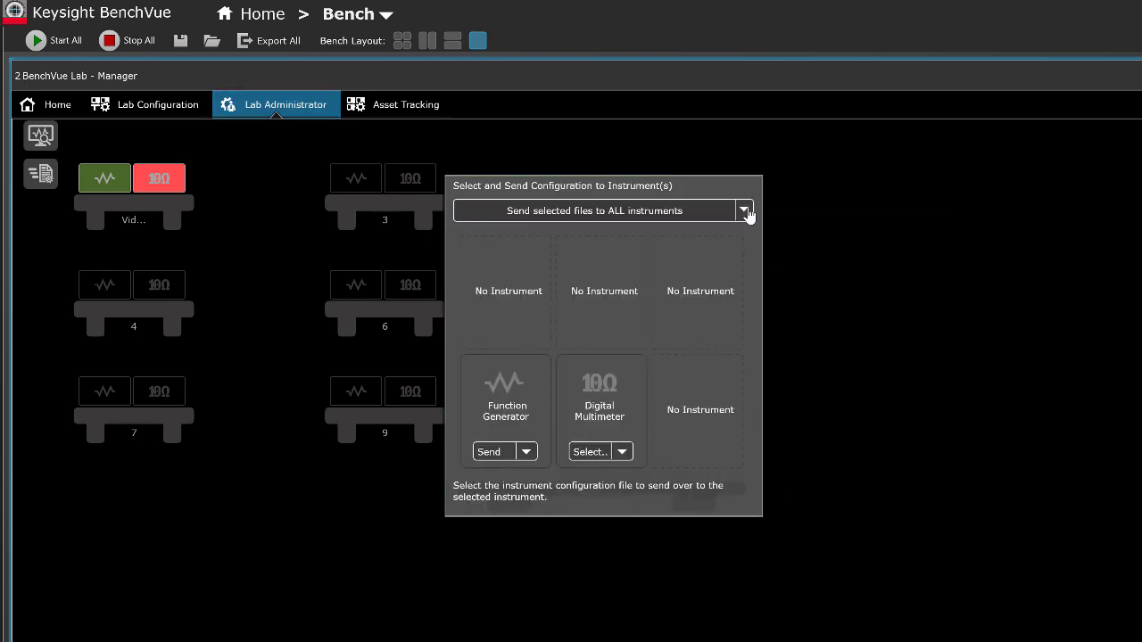
pyautogui.click(748, 215)
pyautogui.click(789, 222)
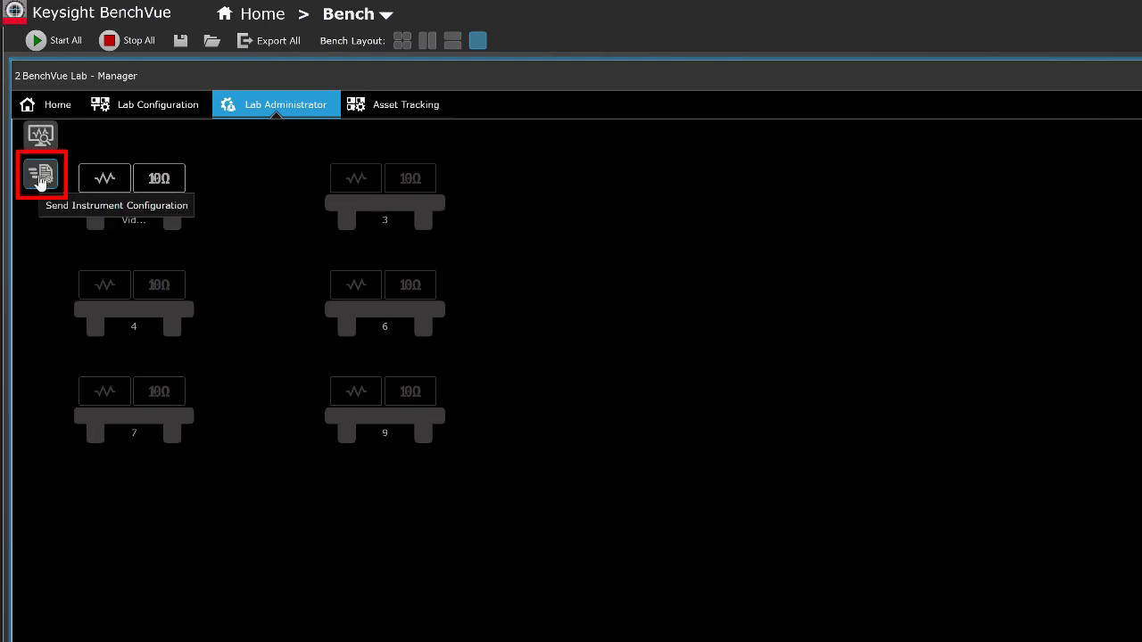
# Clear the function generator's selected file and send the default reset configuration to all instruments
pyautogui.click(40, 177)
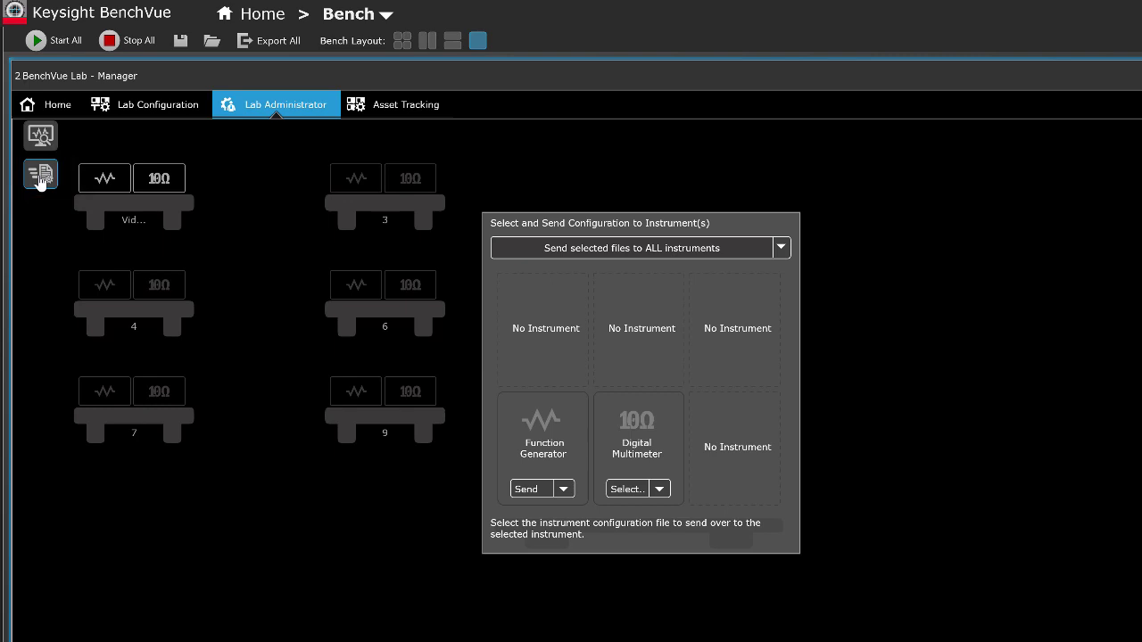
pyautogui.click(564, 491)
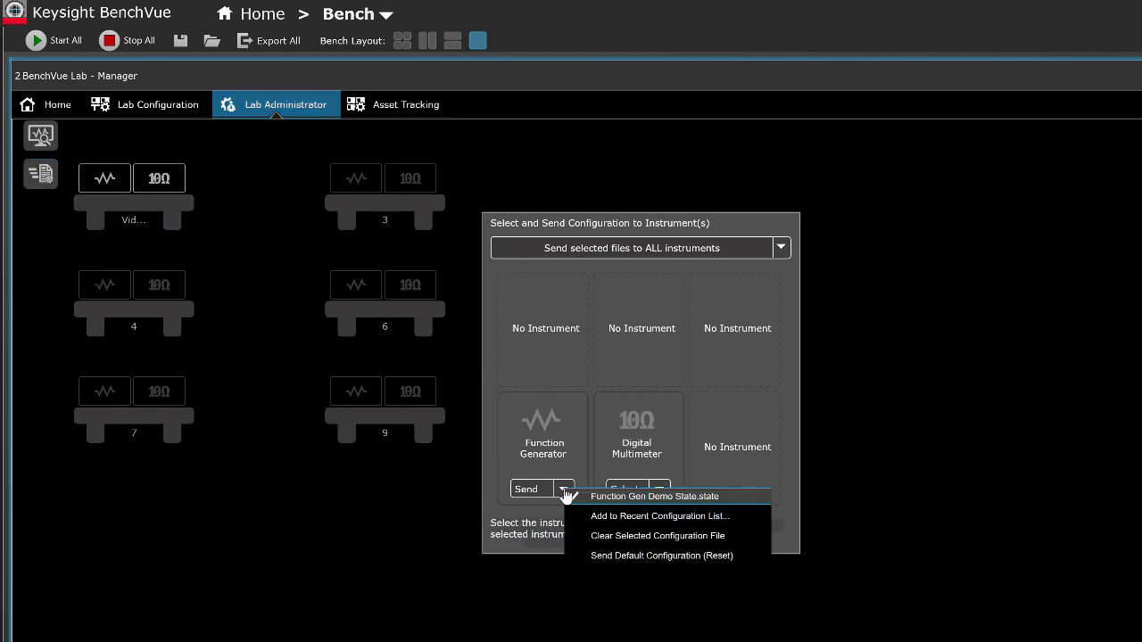
pyautogui.click(624, 536)
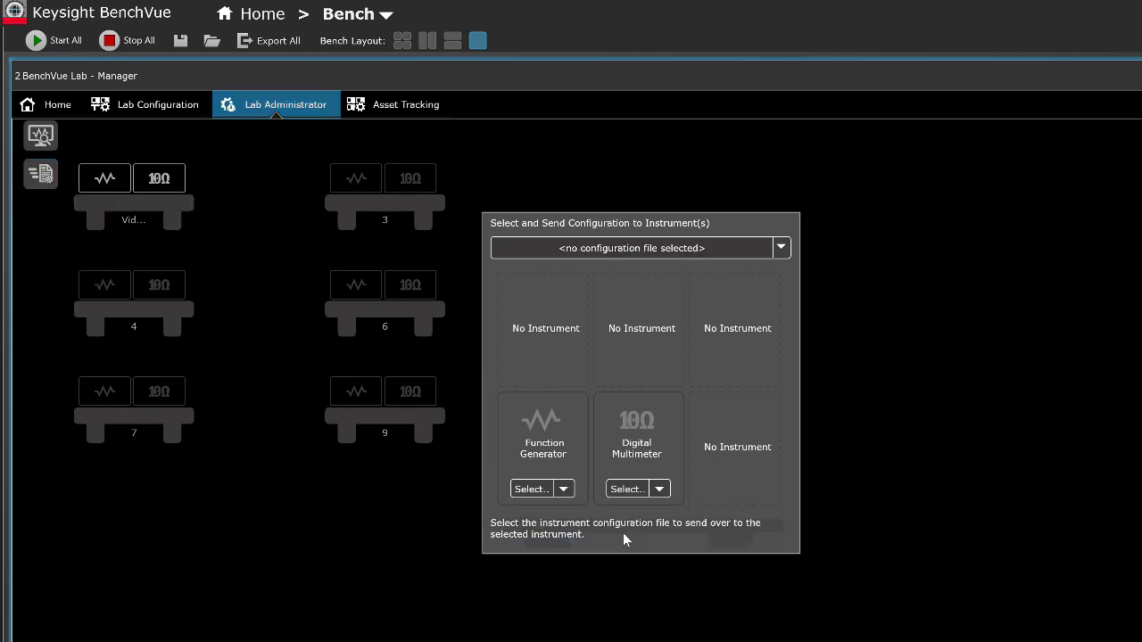
pyautogui.click(781, 251)
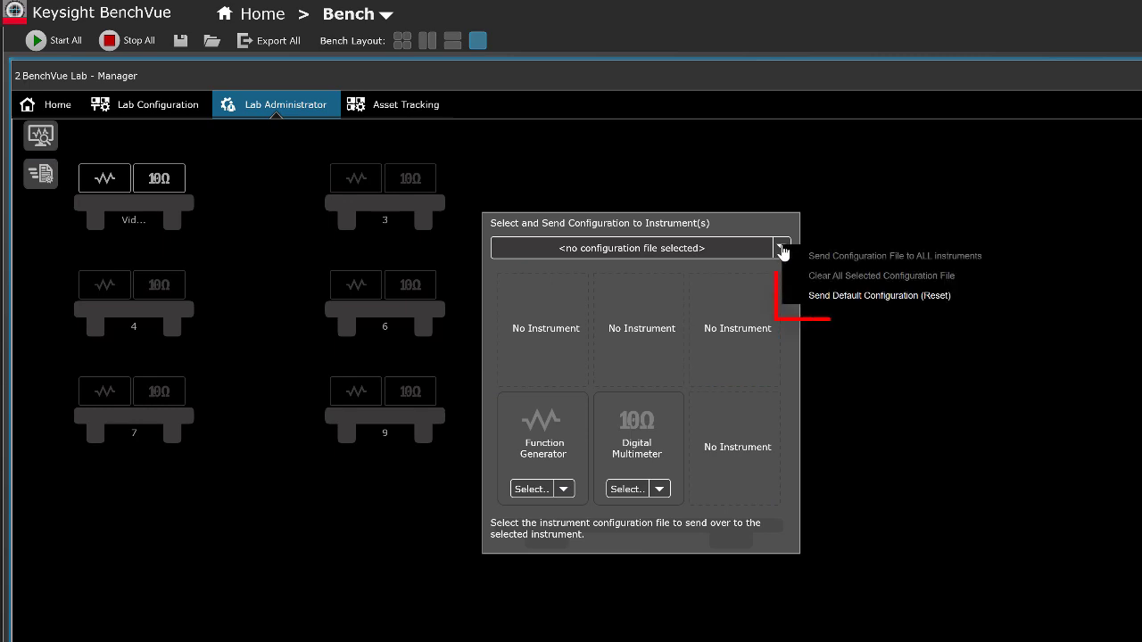
pyautogui.click(871, 297)
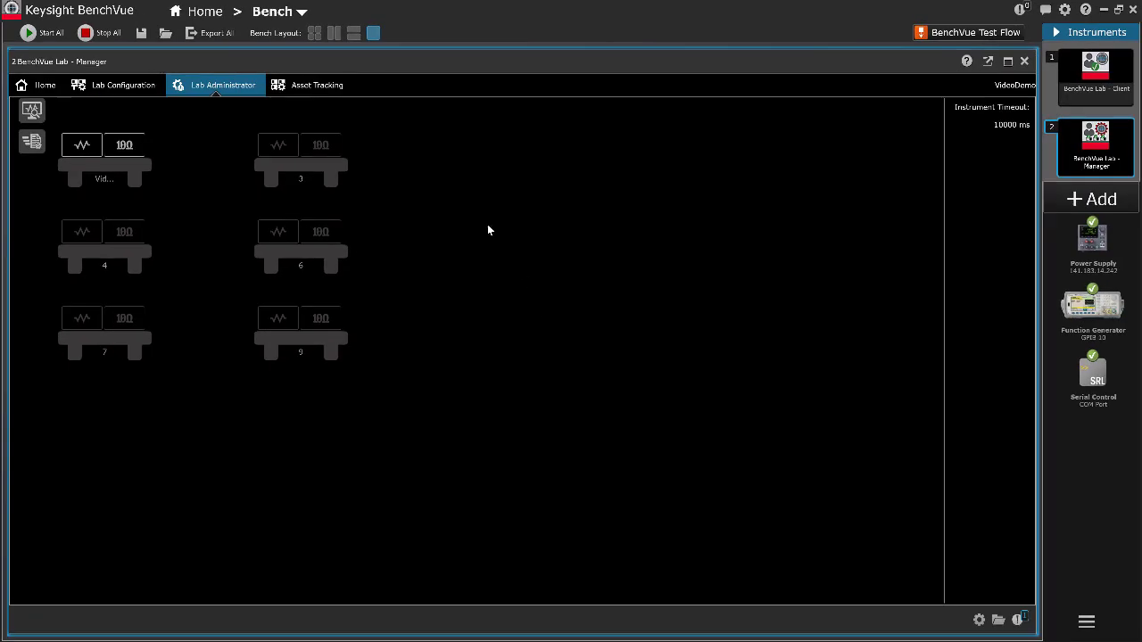
# Launch BenchVue Function Generator from the Applications list of the workspace dropdown
pyautogui.click(277, 11)
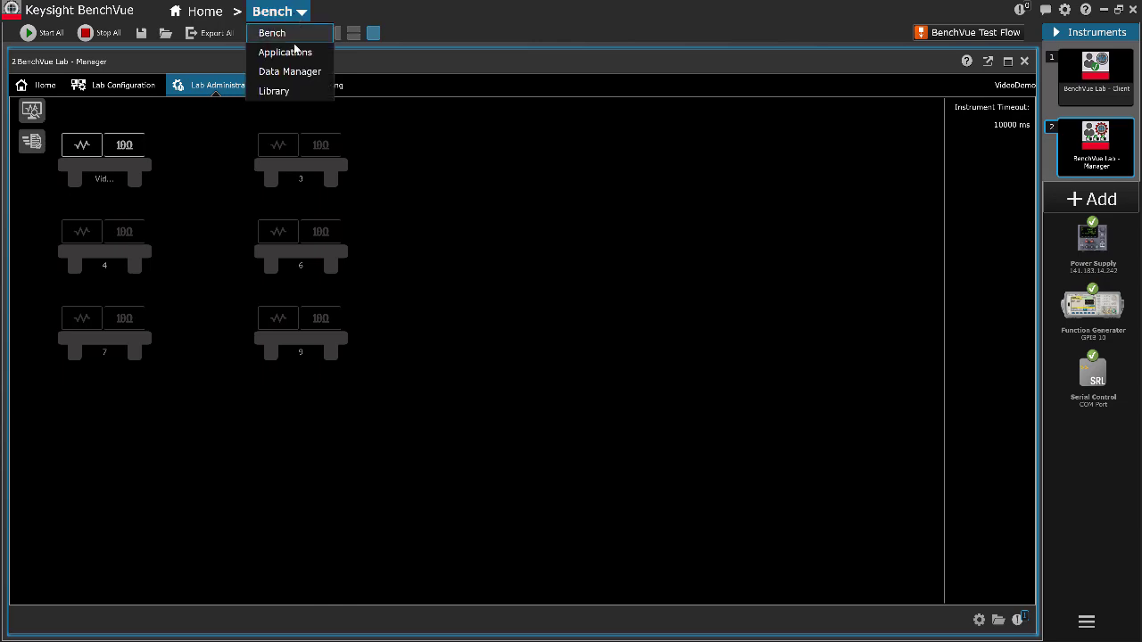
pyautogui.click(293, 52)
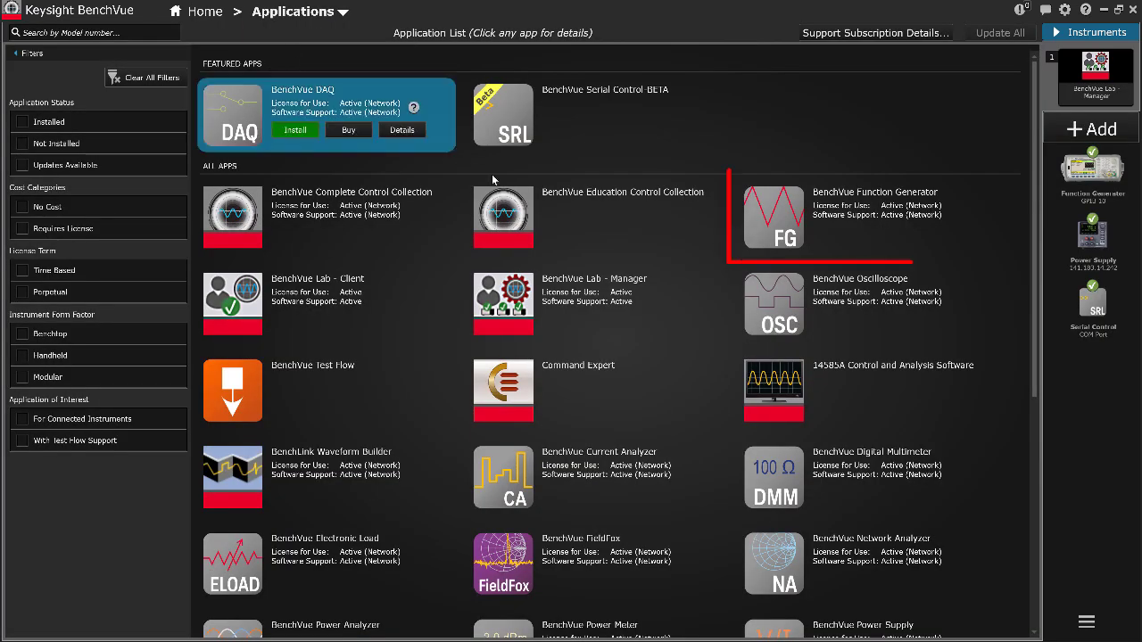
pyautogui.moveTo(834, 234)
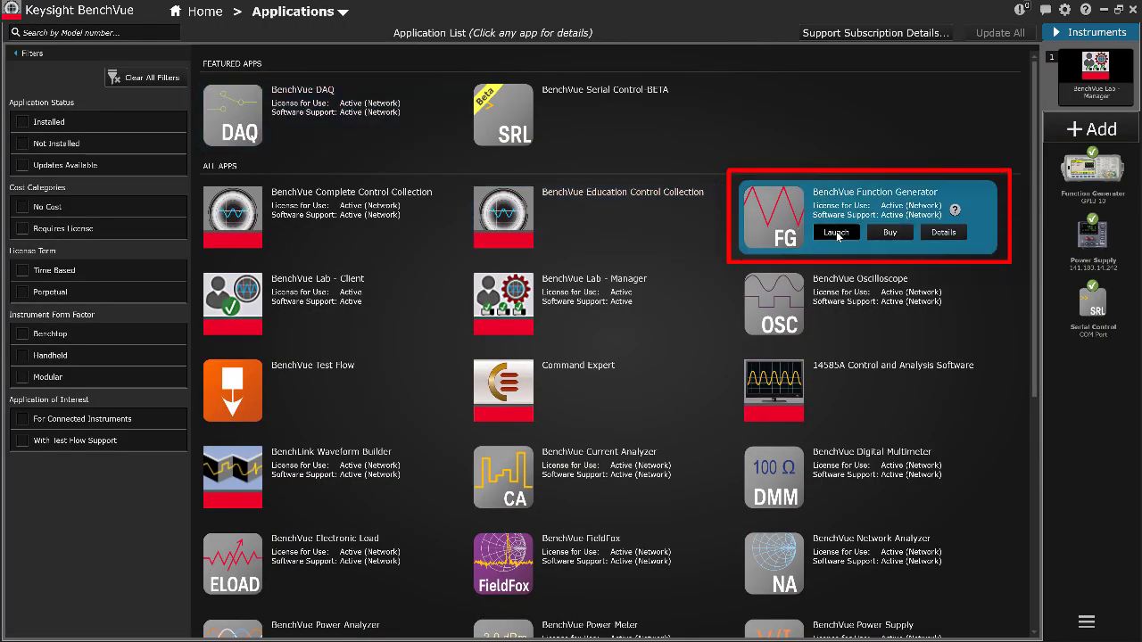
pyautogui.click(837, 233)
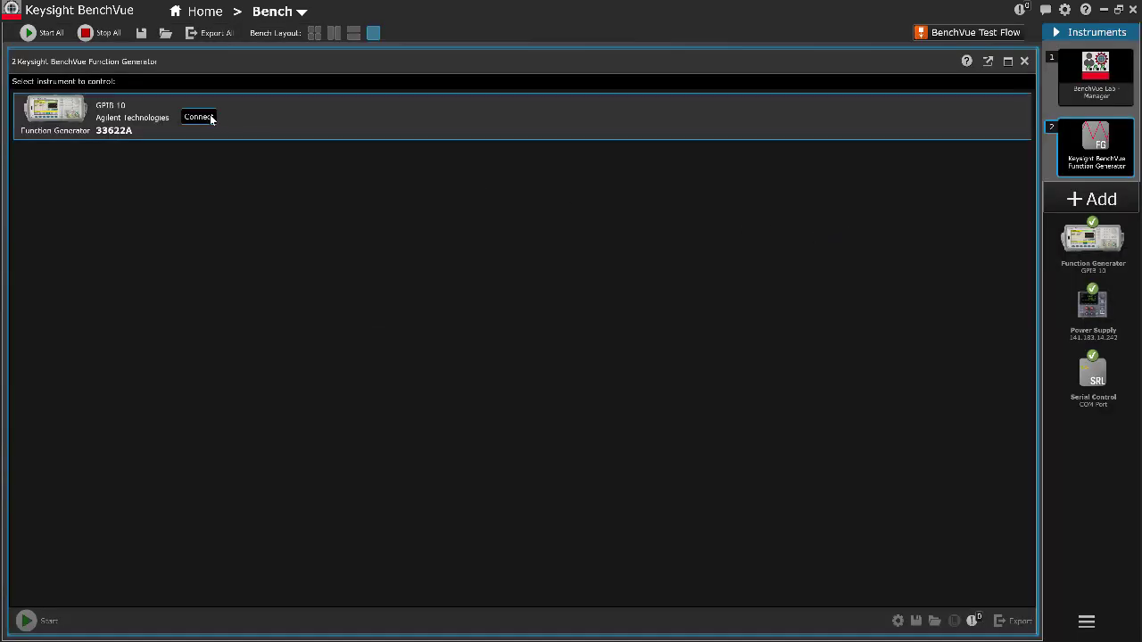
# Connect to the 33622A generator and select Channel 1's offset value for replacement
pyautogui.click(210, 117)
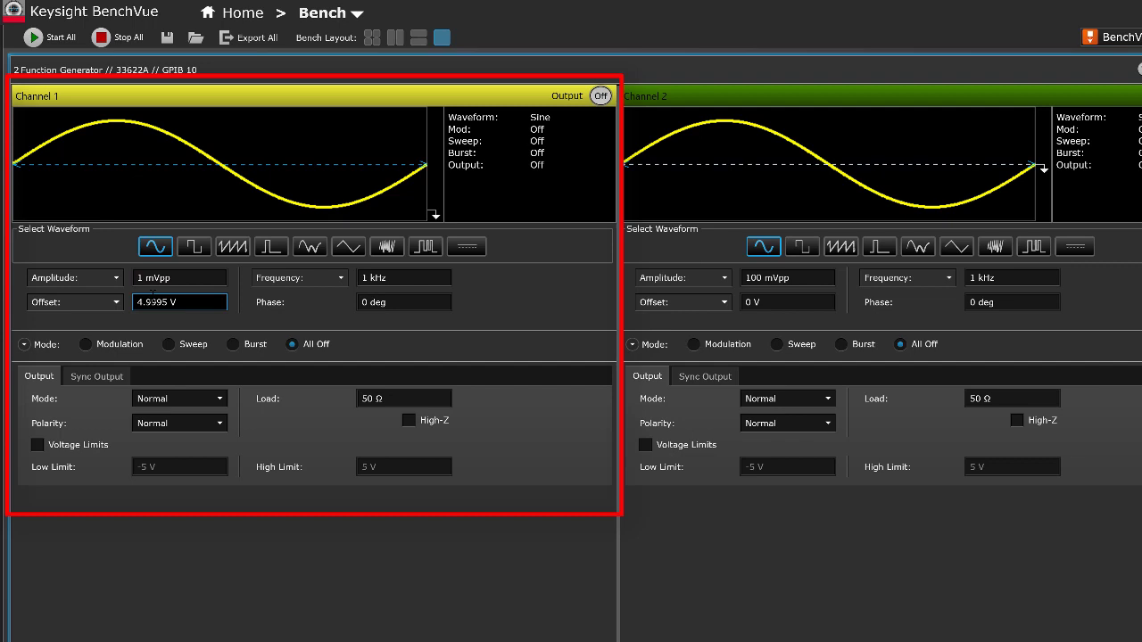
pyautogui.click(188, 307)
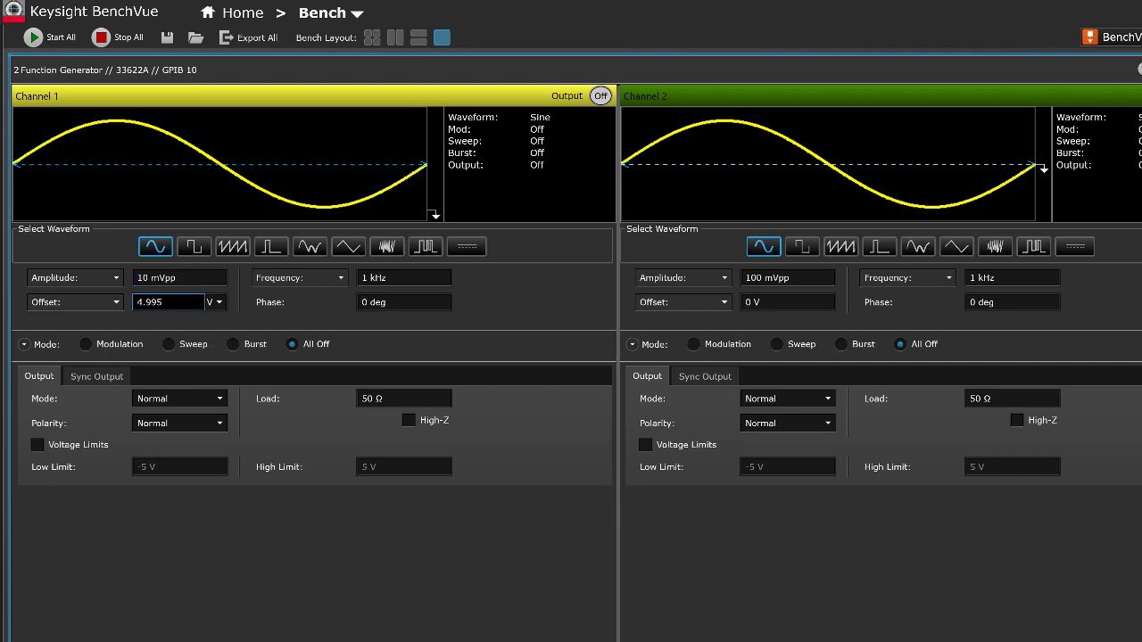
pyautogui.moveTo(189, 303); pyautogui.dragTo(122, 301)
# Enter Channel 1's 3 V offset and give Channel 2 10 mVpp amplitude with 2 V offset
pyautogui.write('3')
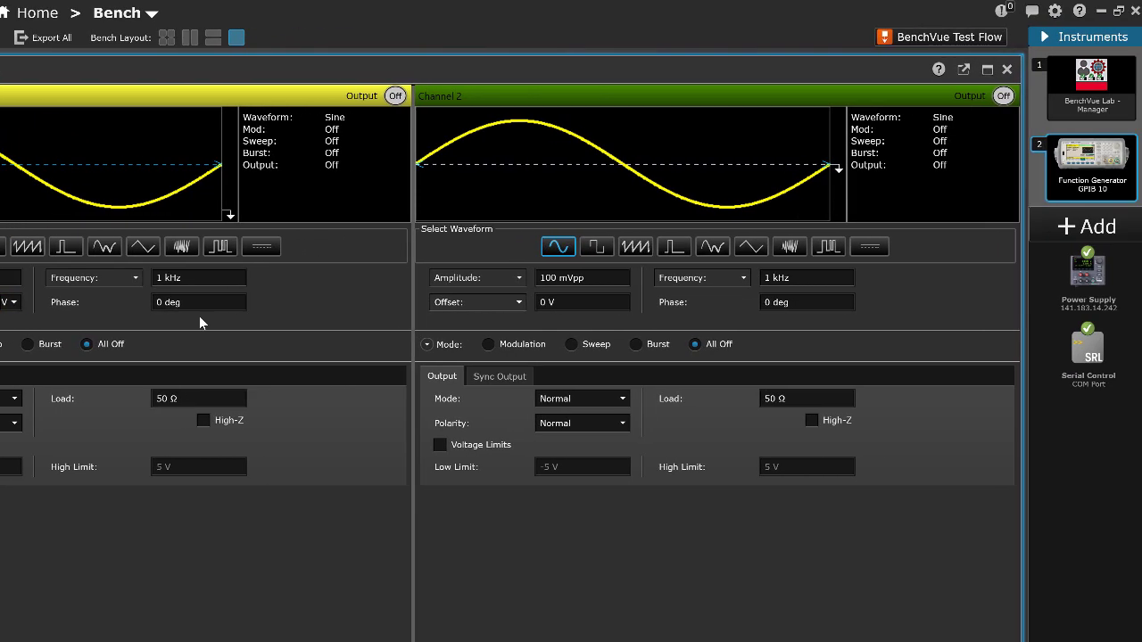
pyautogui.click(700, 277)
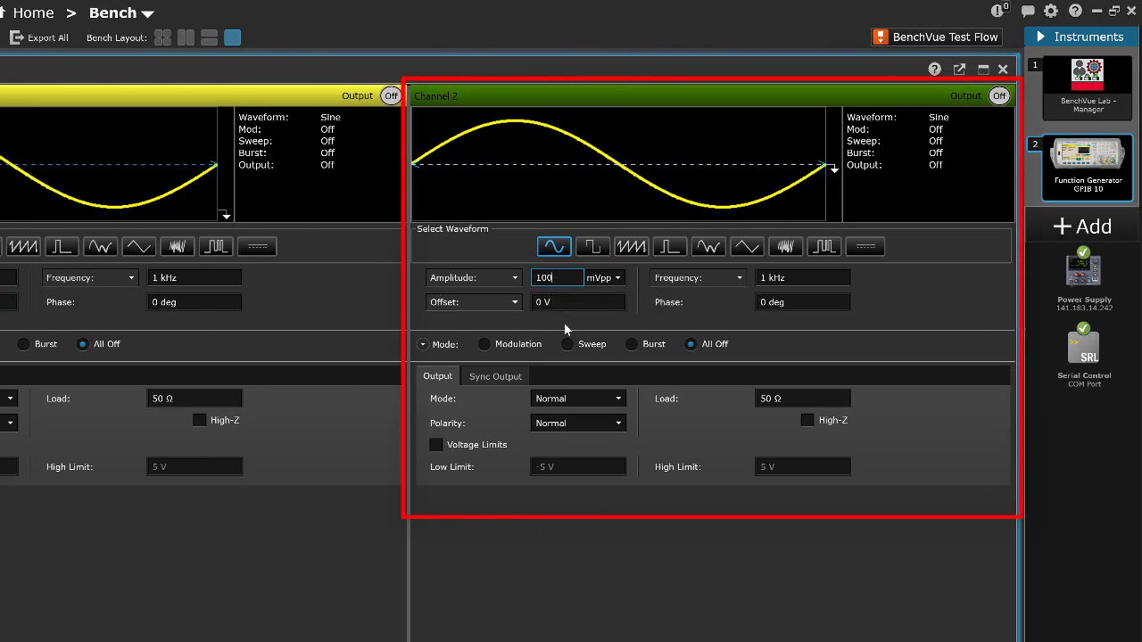
pyautogui.press('BackSpace')
pyautogui.click(579, 302)
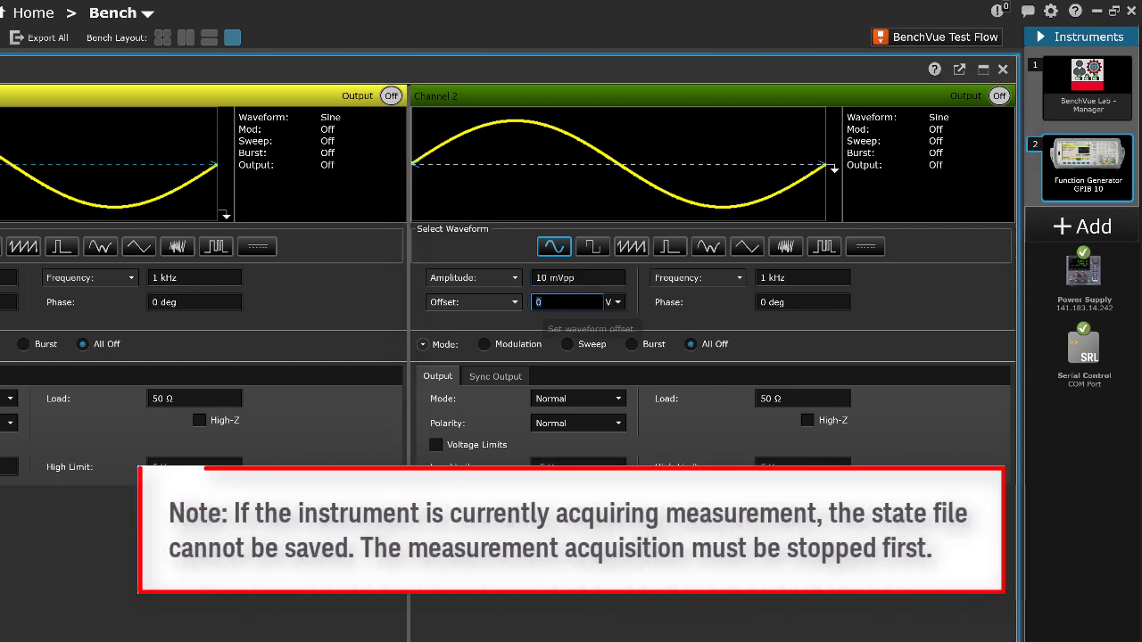
pyautogui.write('2')
pyautogui.click(801, 278)
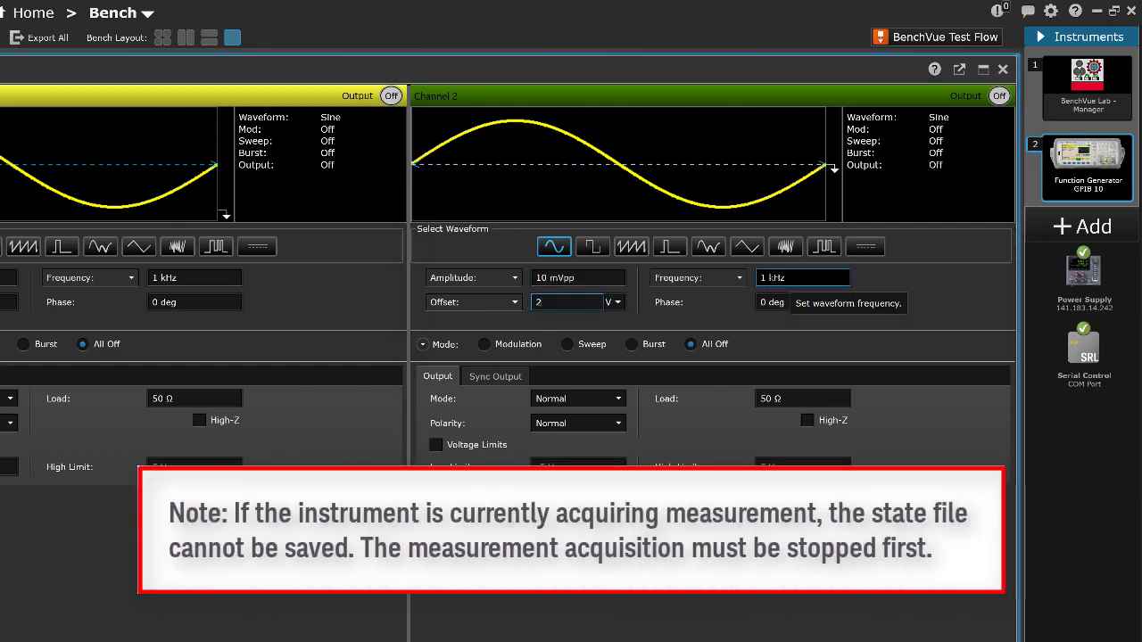
# Set Channel 2's frequency to 10 kHz and switch it to a ramp waveform
pyautogui.click(778, 279)
pyautogui.write('0')
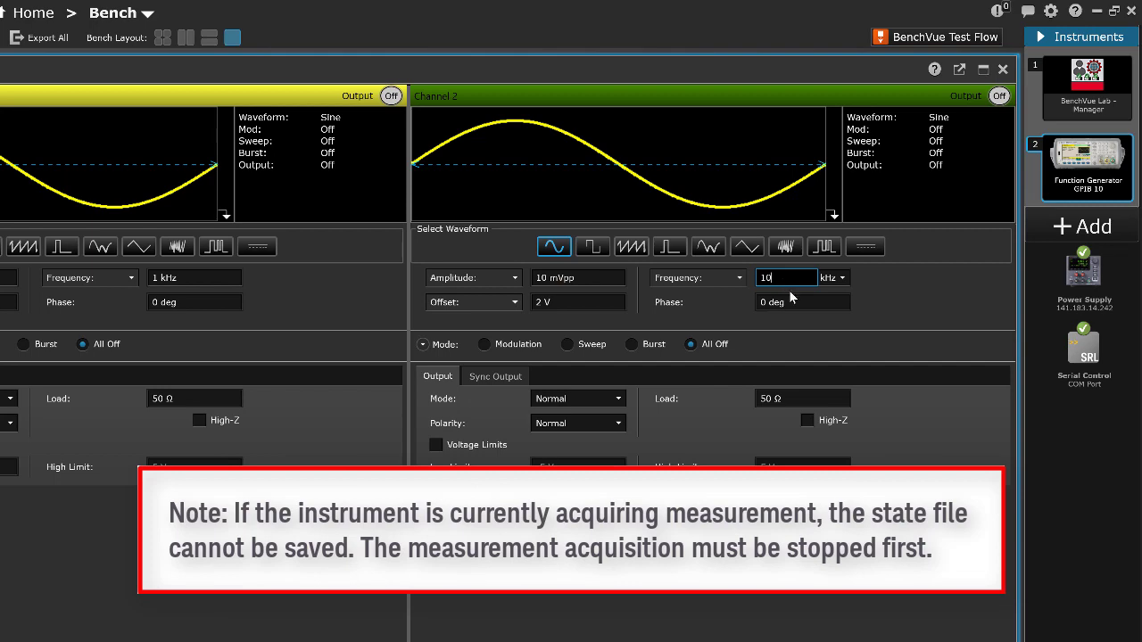
pyautogui.press('Tab')
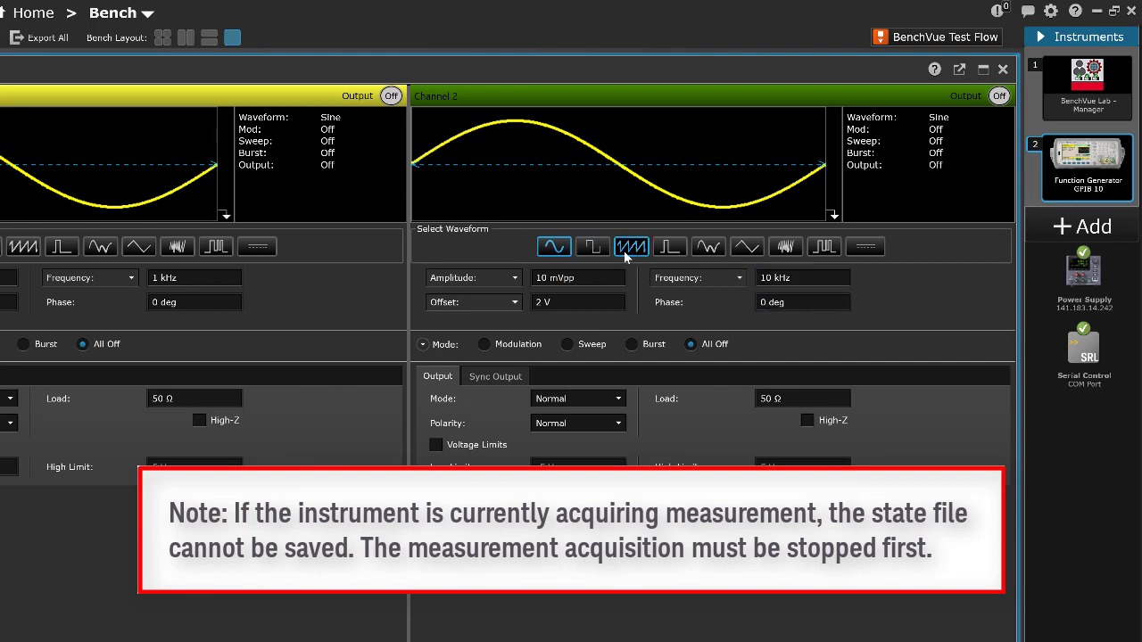
pyautogui.click(624, 254)
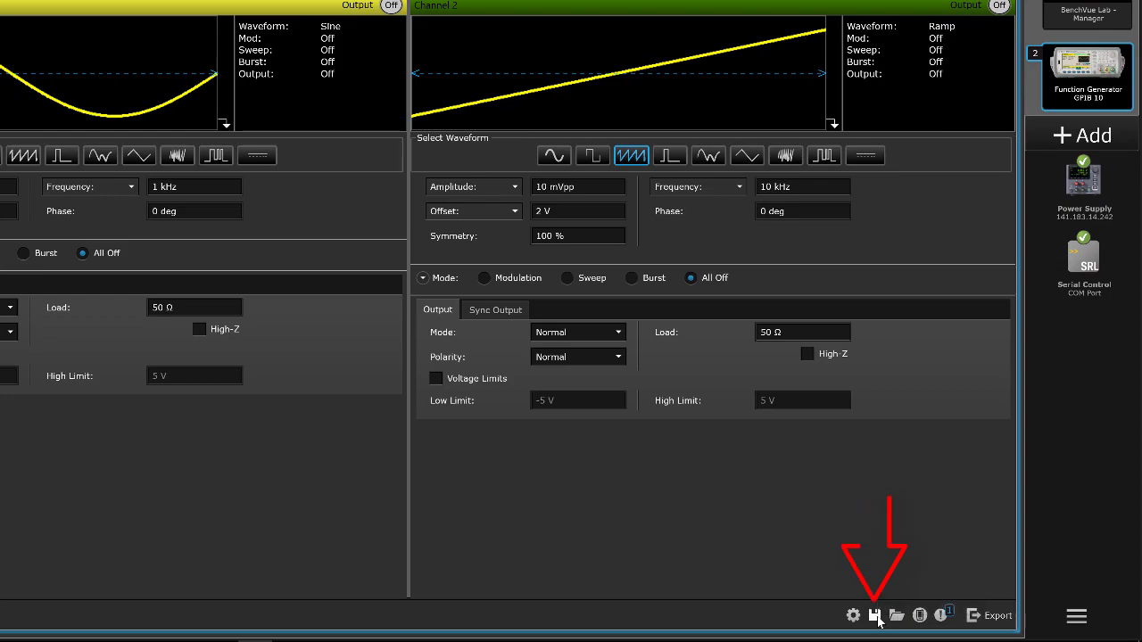
# Save the generator state as 'VideoDemo State', overwriting the existing file
pyautogui.click(874, 616)
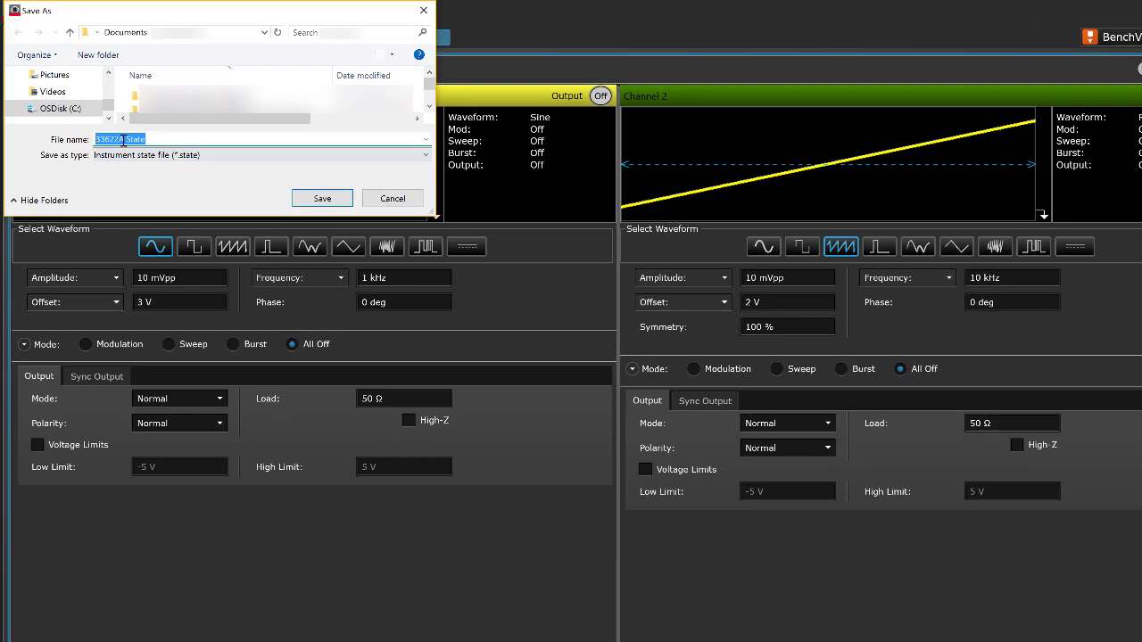
pyautogui.click(31, 99)
pyautogui.press('BackSpace')
pyautogui.press('BackSpace')
pyautogui.press('BackSpace')
pyautogui.press('BackSpace')
pyautogui.press('BackSpace')
pyautogui.press('BackSpace')
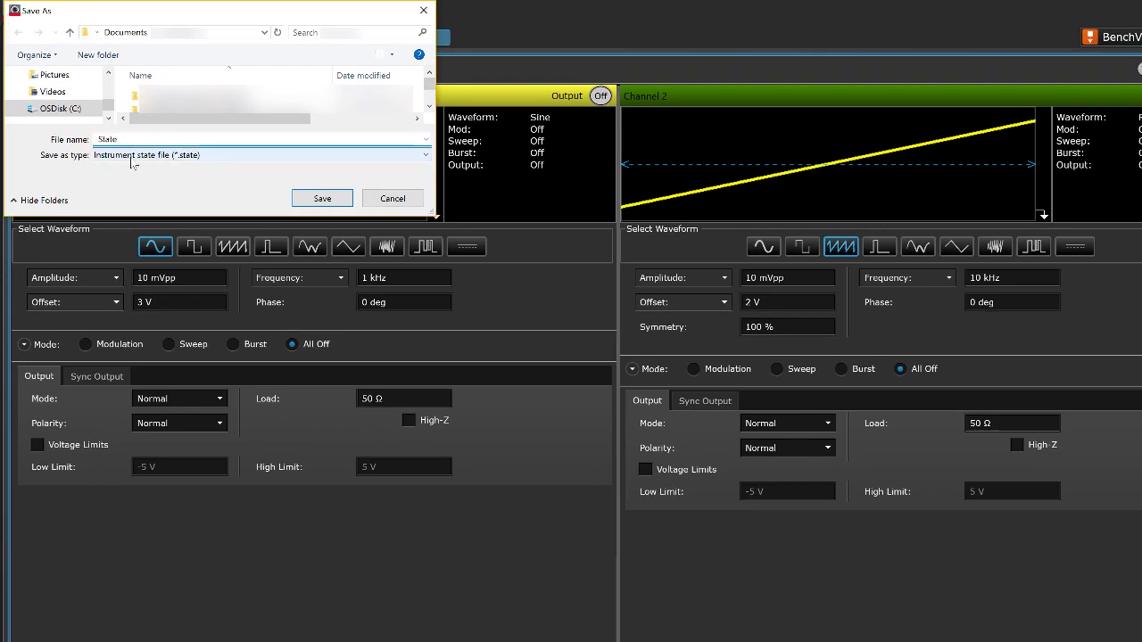
pyautogui.write('VideoDemo')
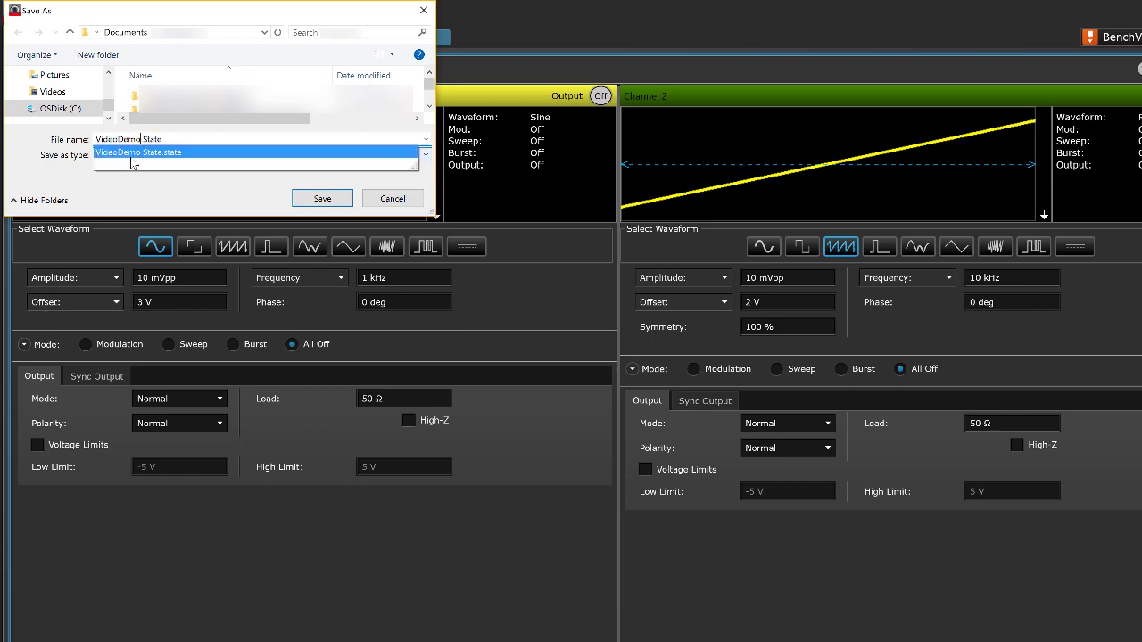
pyautogui.click(155, 203)
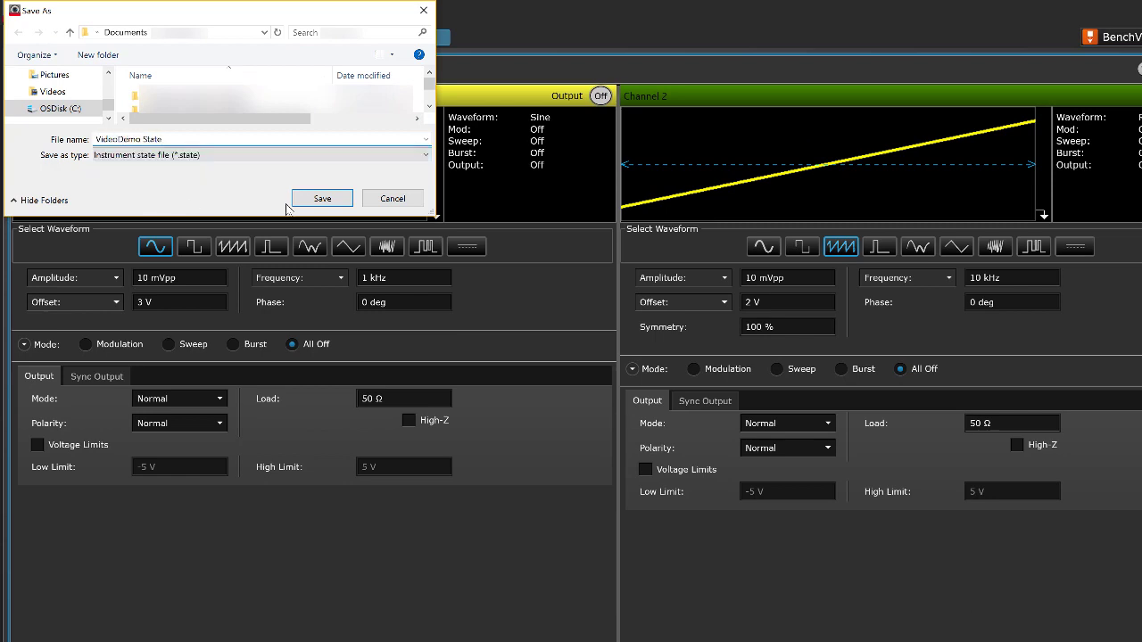
pyautogui.click(321, 199)
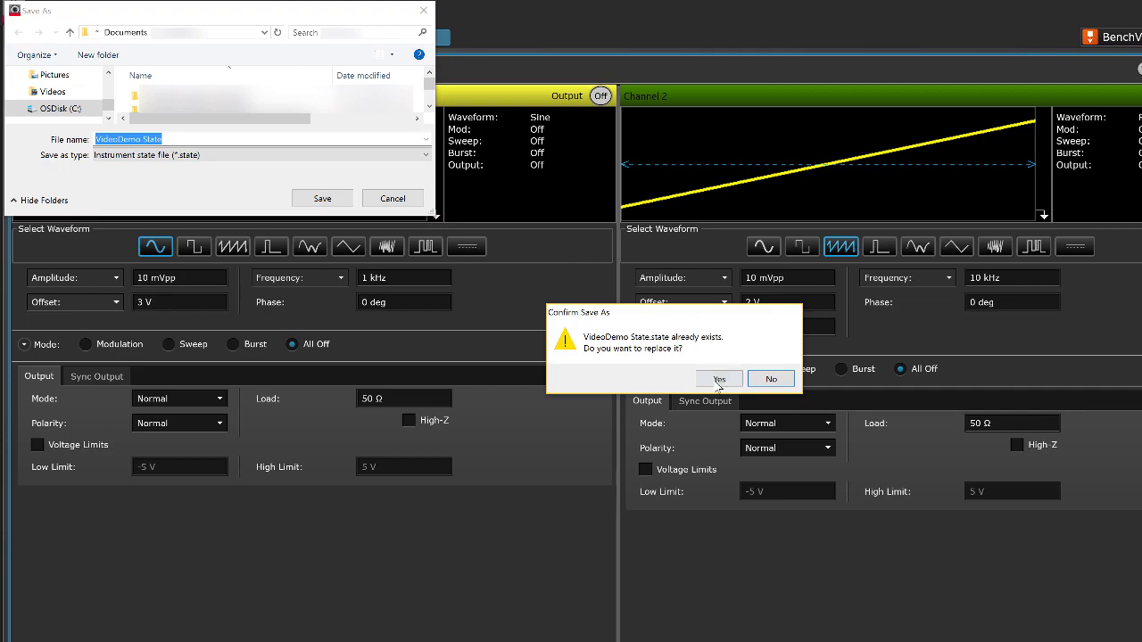
pyautogui.click(713, 379)
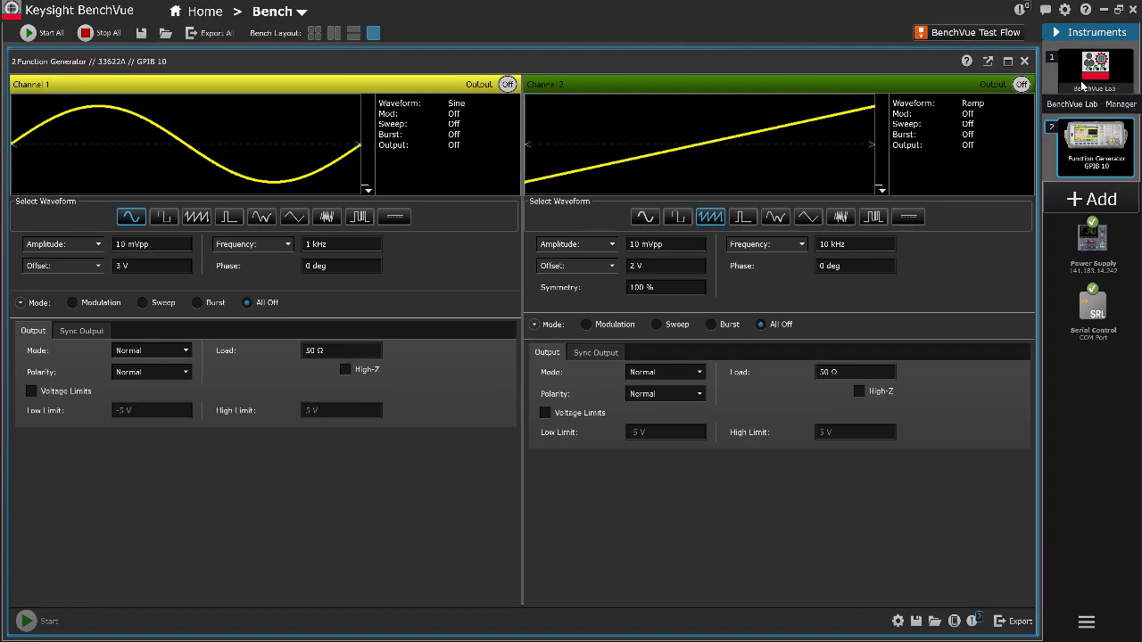
# In Lab Manager, load VideoDemo State.state for the Function Generator and show send-to-all options
pyautogui.click(1095, 73)
pyautogui.click(33, 142)
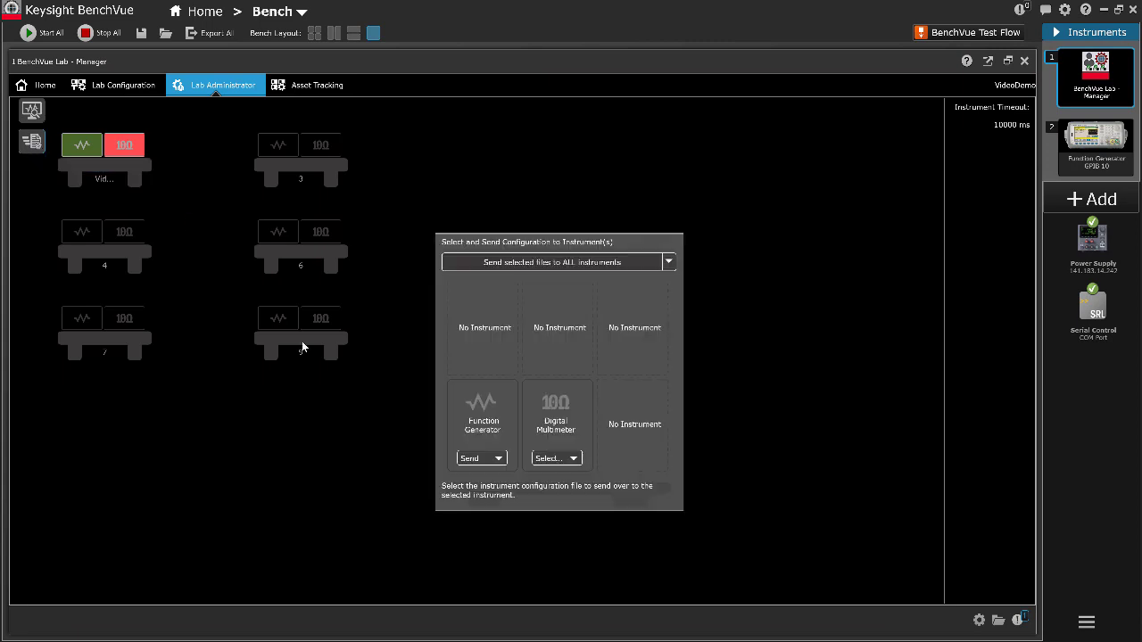
pyautogui.click(499, 459)
pyautogui.click(533, 490)
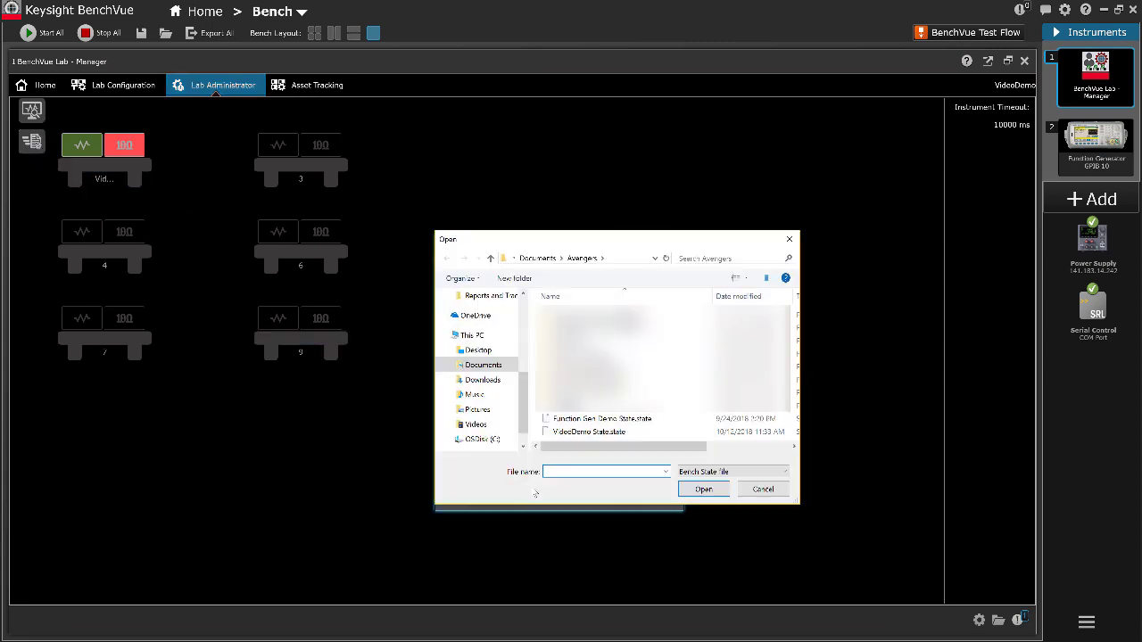
pyautogui.click(589, 432)
pyautogui.click(700, 492)
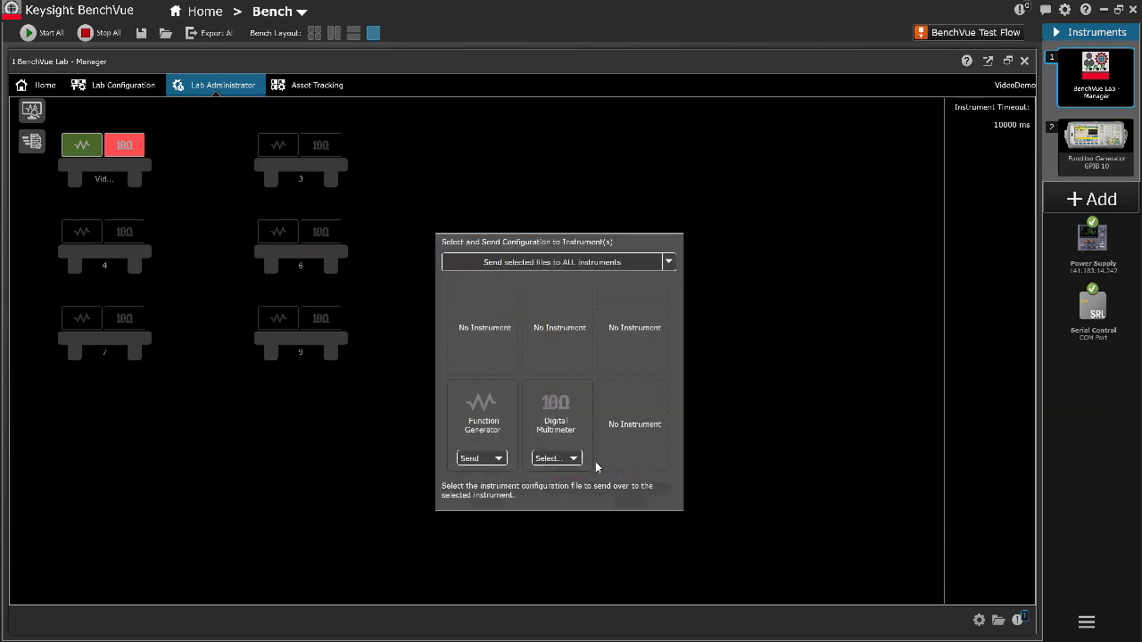
pyautogui.click(668, 262)
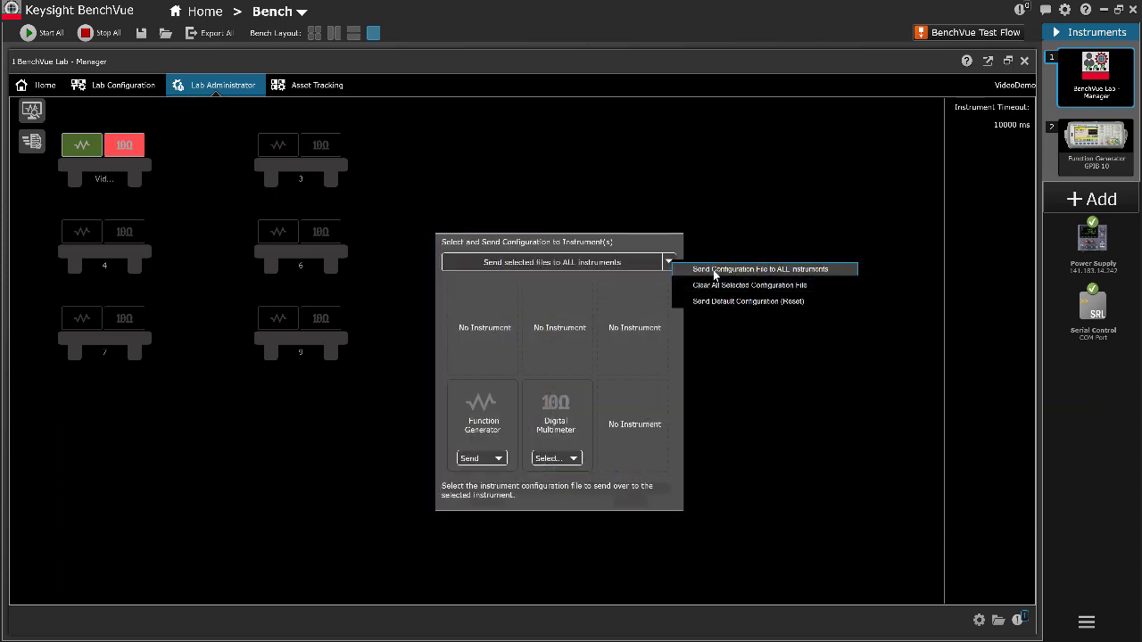